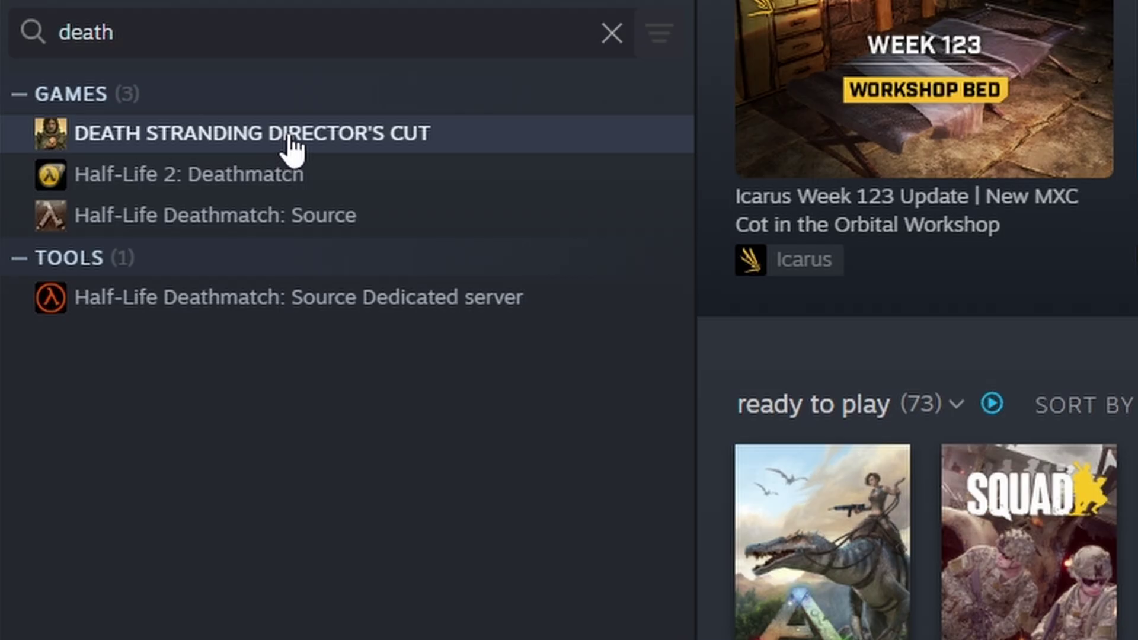
# Step: Open DEATH STRANDING DIRECTOR'S CUT's properties to the Installed Files page with the verify option
pyautogui.rightClick(292, 145)
pyautogui.moveTo(398, 323)
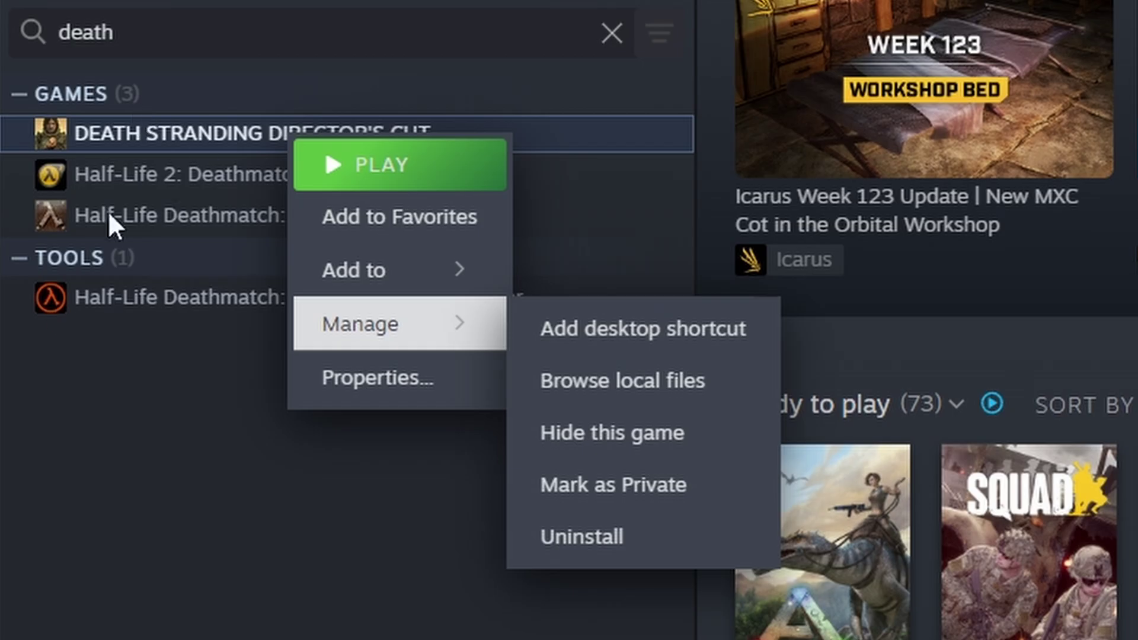
pyautogui.click(228, 491)
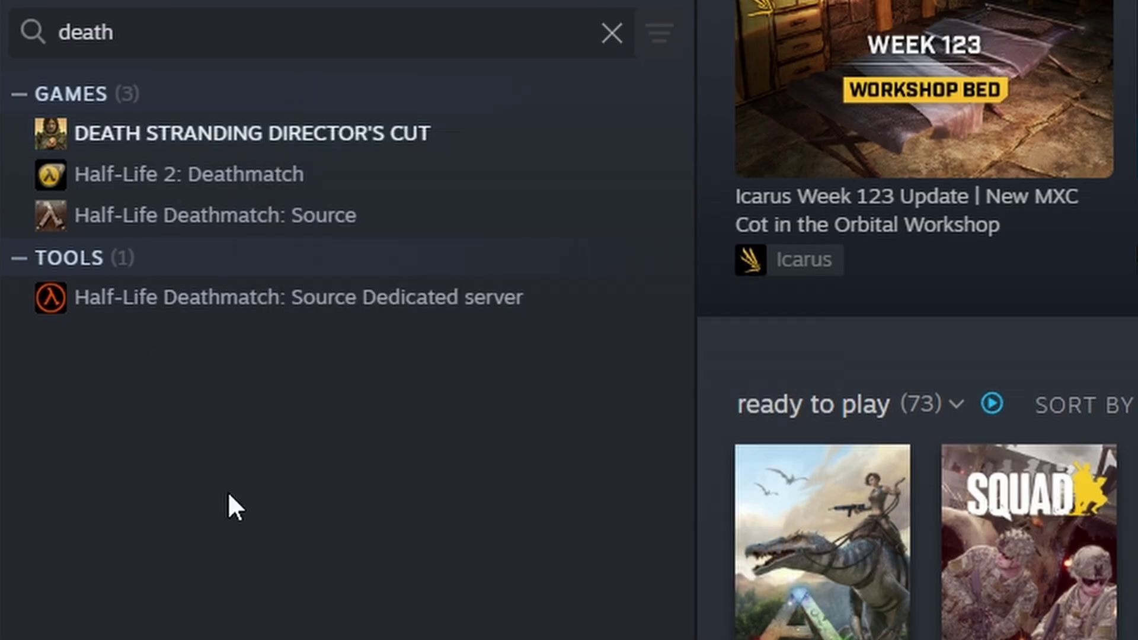
pyautogui.rightClick(250, 151)
pyautogui.click(337, 384)
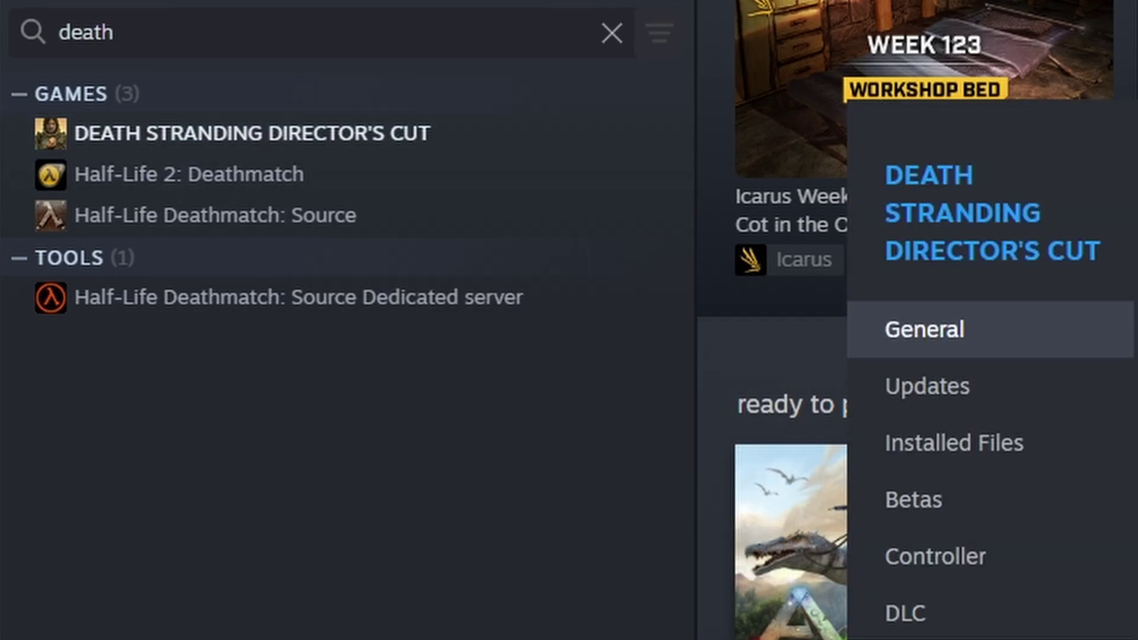
pyautogui.click(1008, 448)
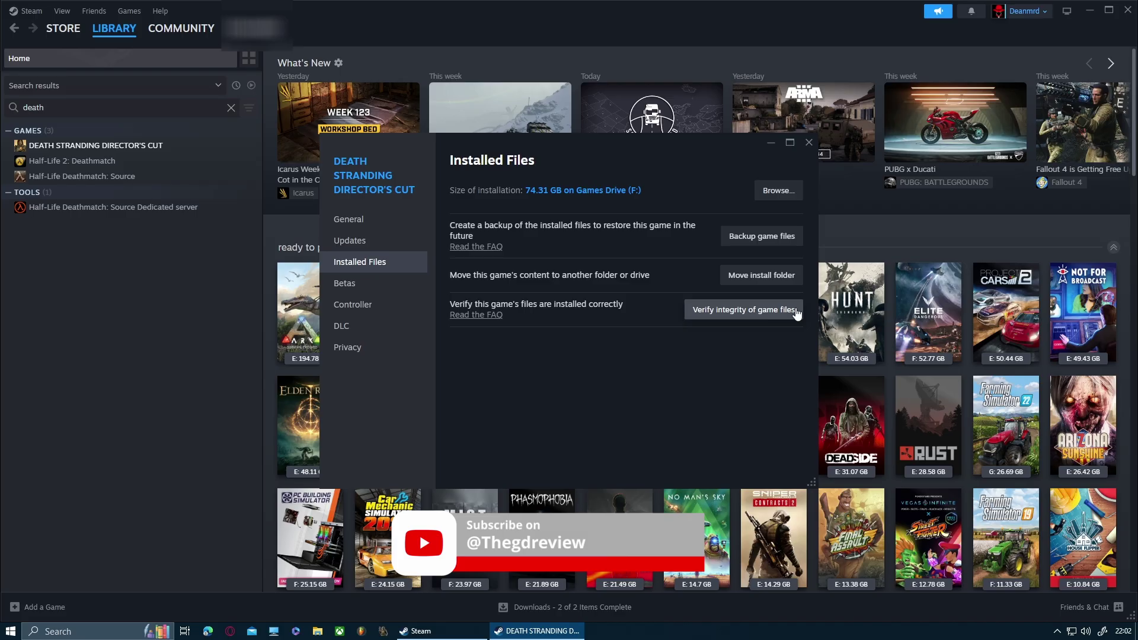
# Step: Open the Steamworks Common Redistributables install folder from its Installed Files properties
pyautogui.click(807, 142)
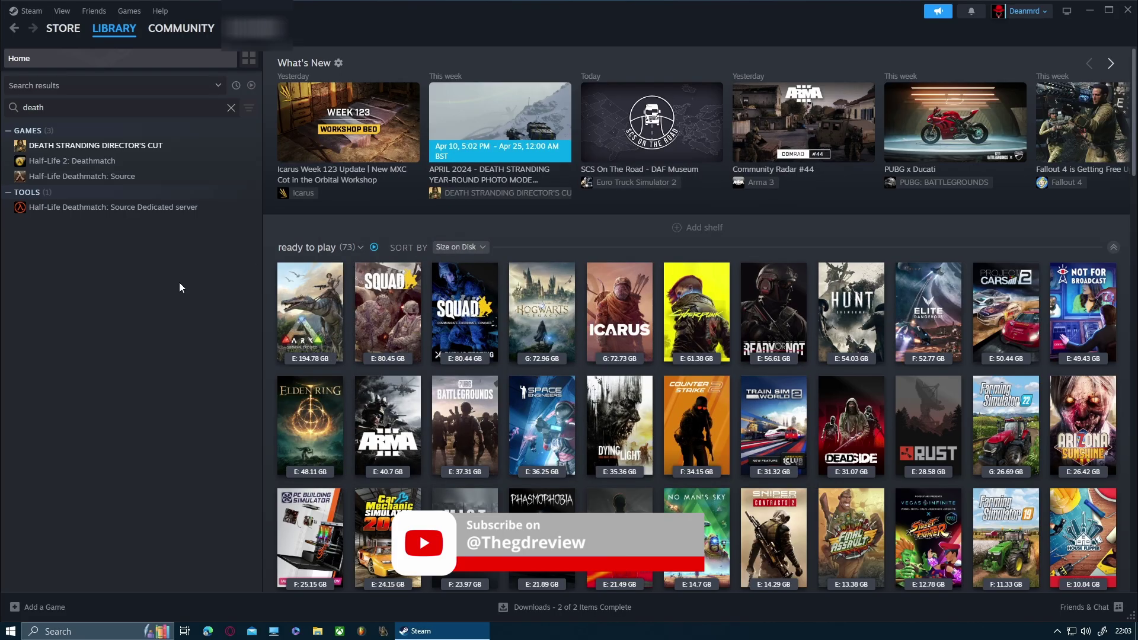
pyautogui.hotkey('ctrl', 'f')
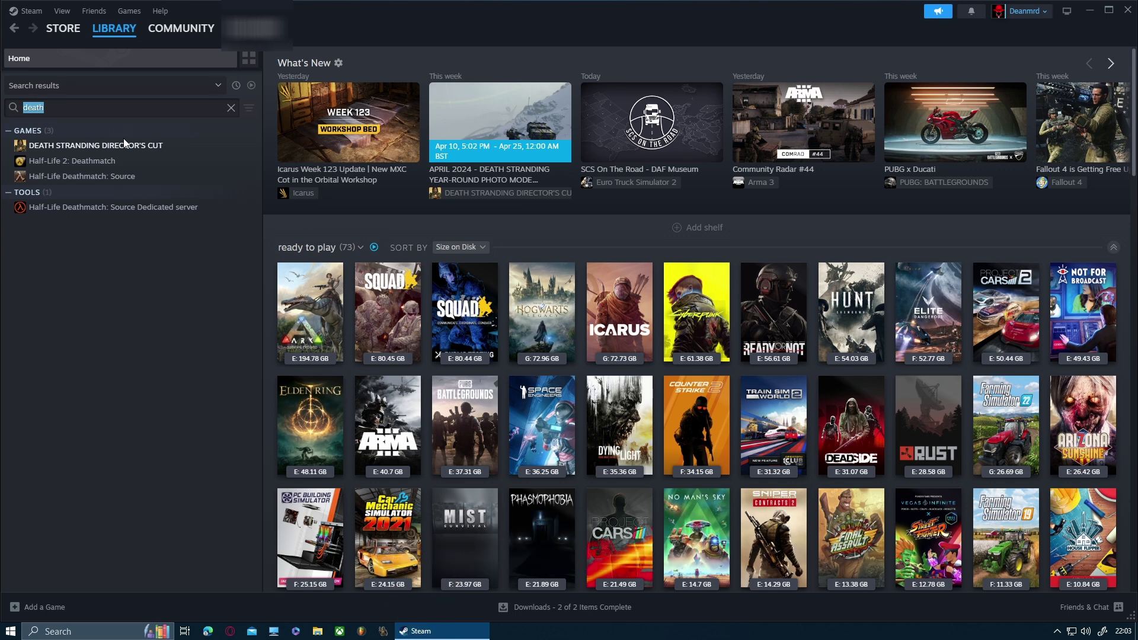
pyautogui.write('stea')
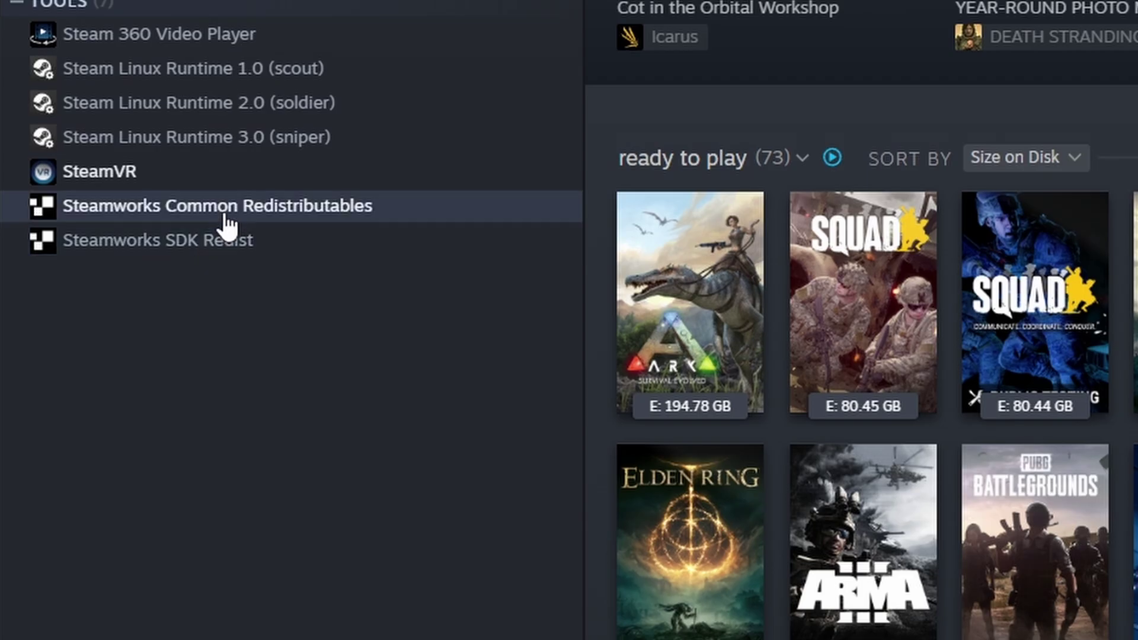
pyautogui.rightClick(223, 209)
pyautogui.click(319, 414)
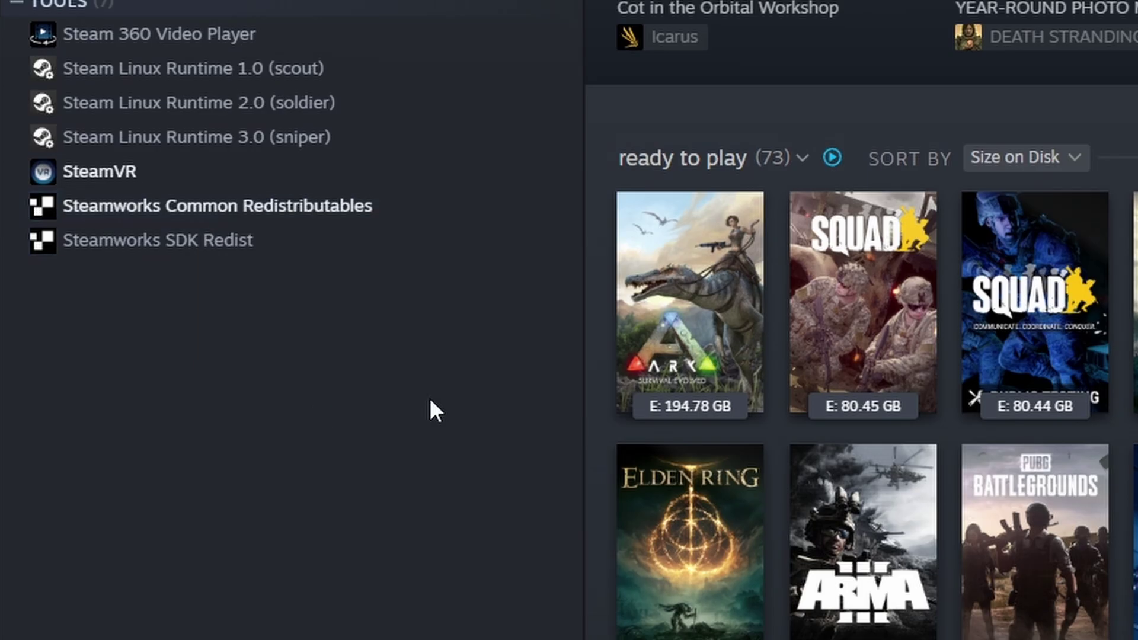
pyautogui.click(360, 254)
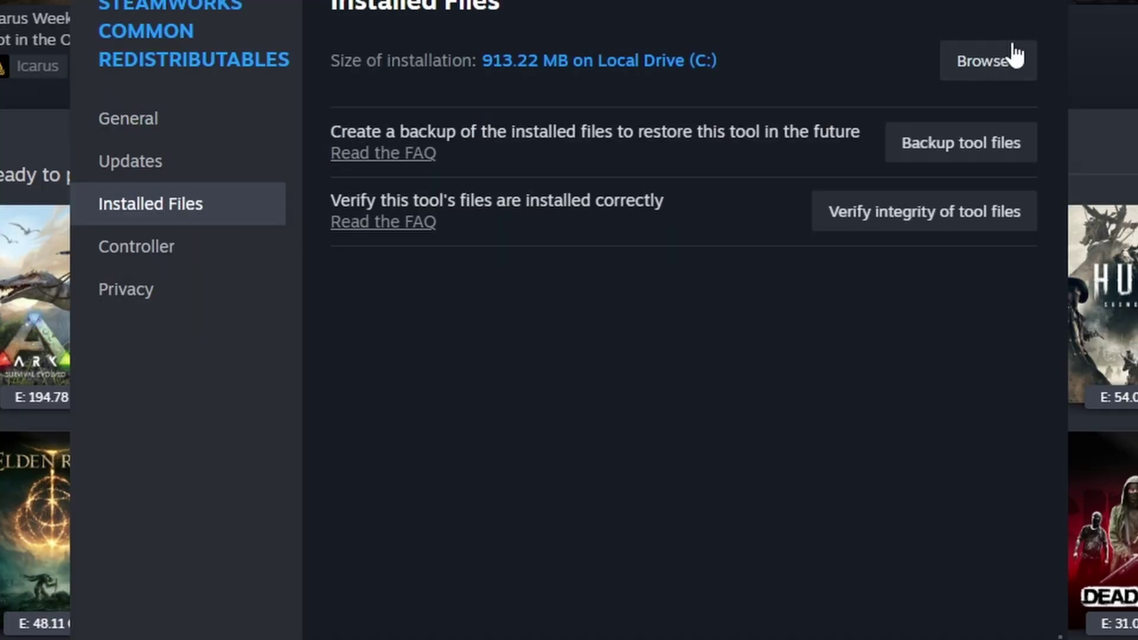
pyautogui.click(1014, 58)
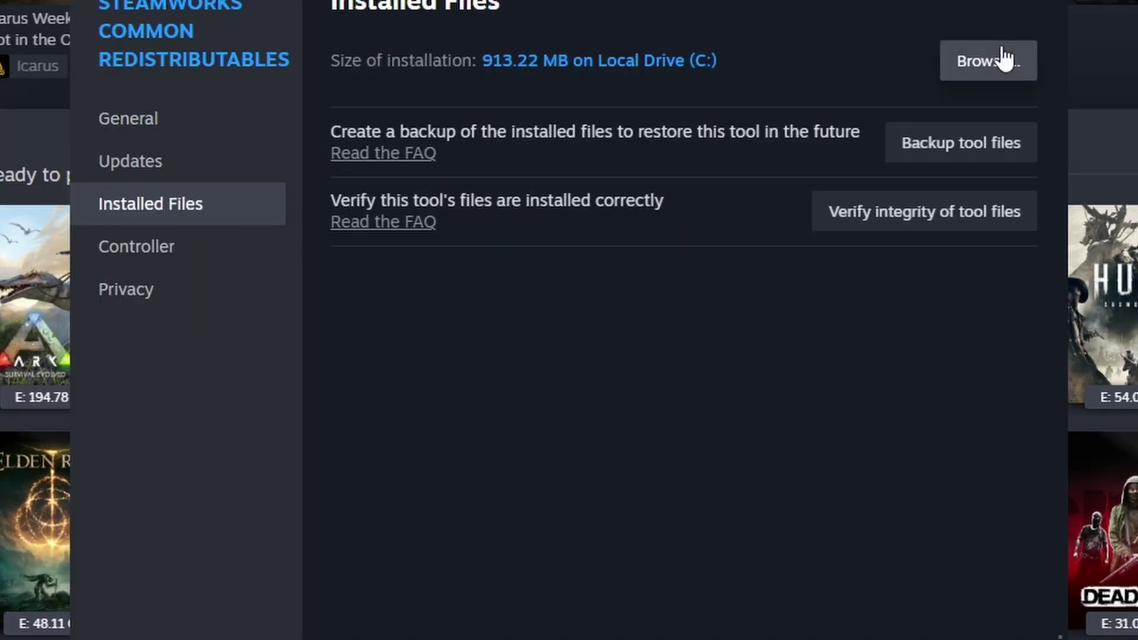
# Step: Go into _CommonRedist and then vcredist, cancelling an accidental rename of vcredist
pyautogui.click(318, 230)
pyautogui.doubleClick(317, 230)
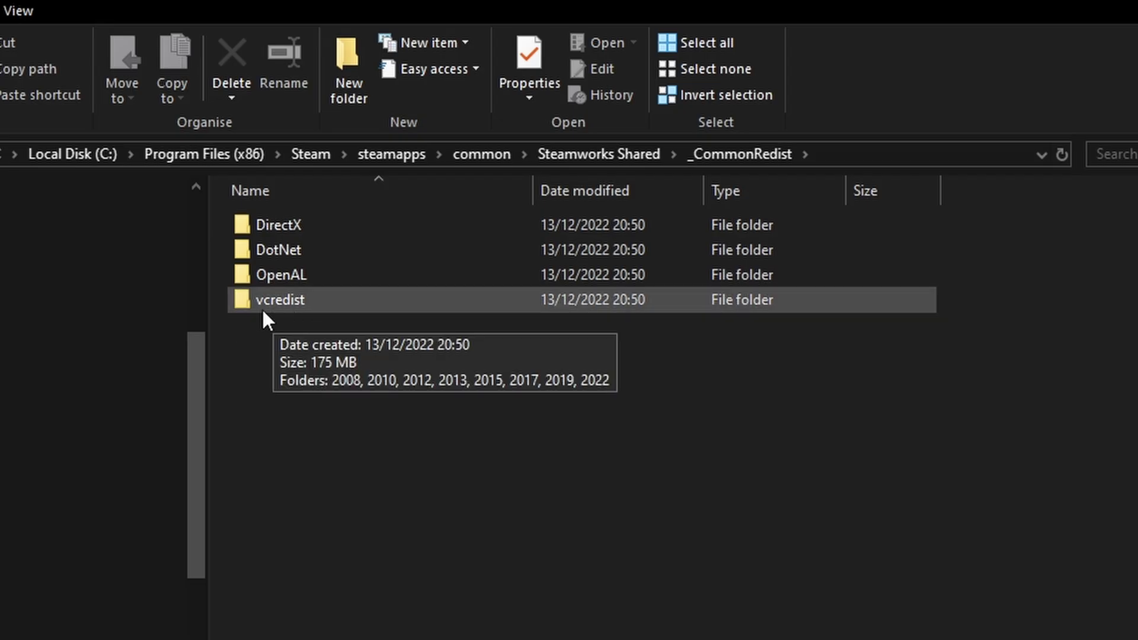
pyautogui.click(302, 303)
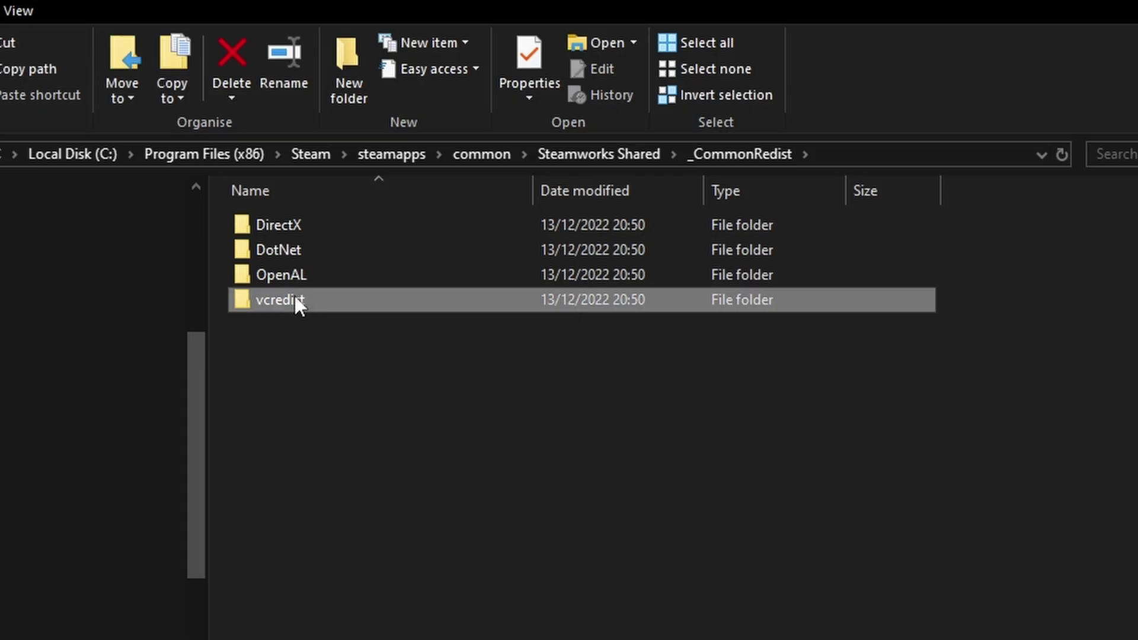
pyautogui.click(297, 303)
pyautogui.press('Escape')
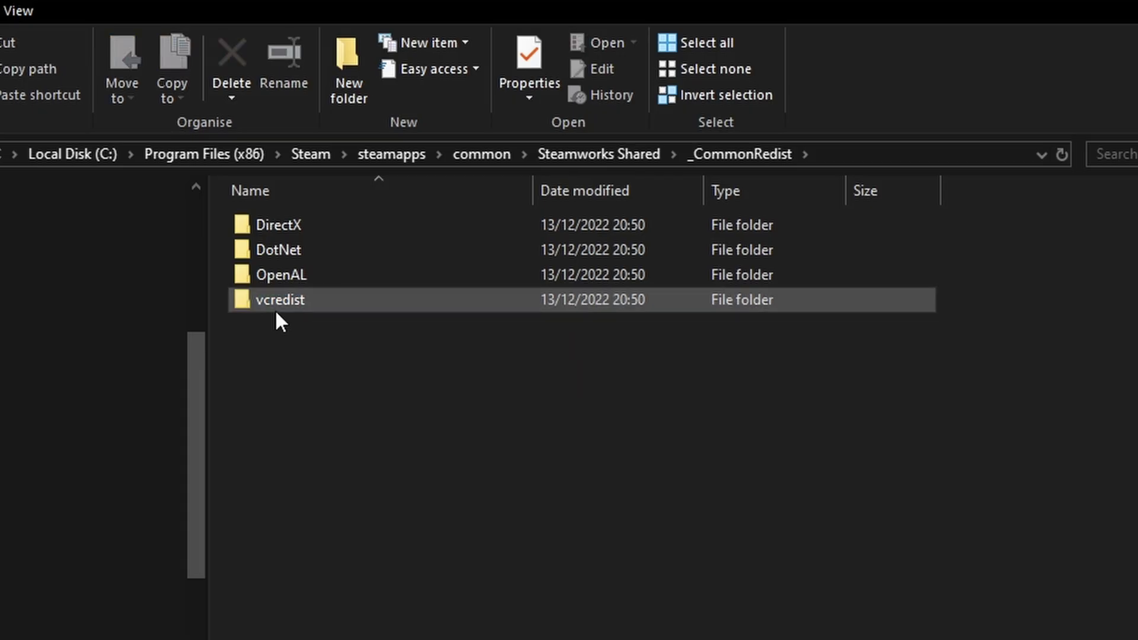
pyautogui.doubleClick(275, 302)
# Step: From the 2008 folder, cancel the x64 Visual C++ 2008 maintenance setup and confirm
pyautogui.doubleClick(333, 224)
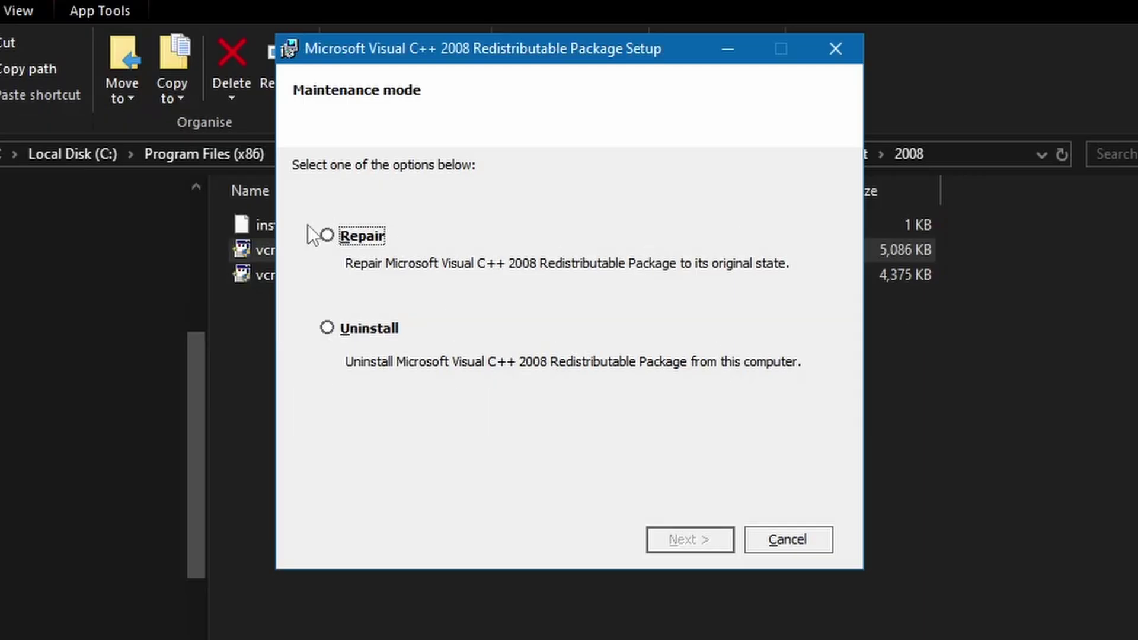
pyautogui.click(787, 540)
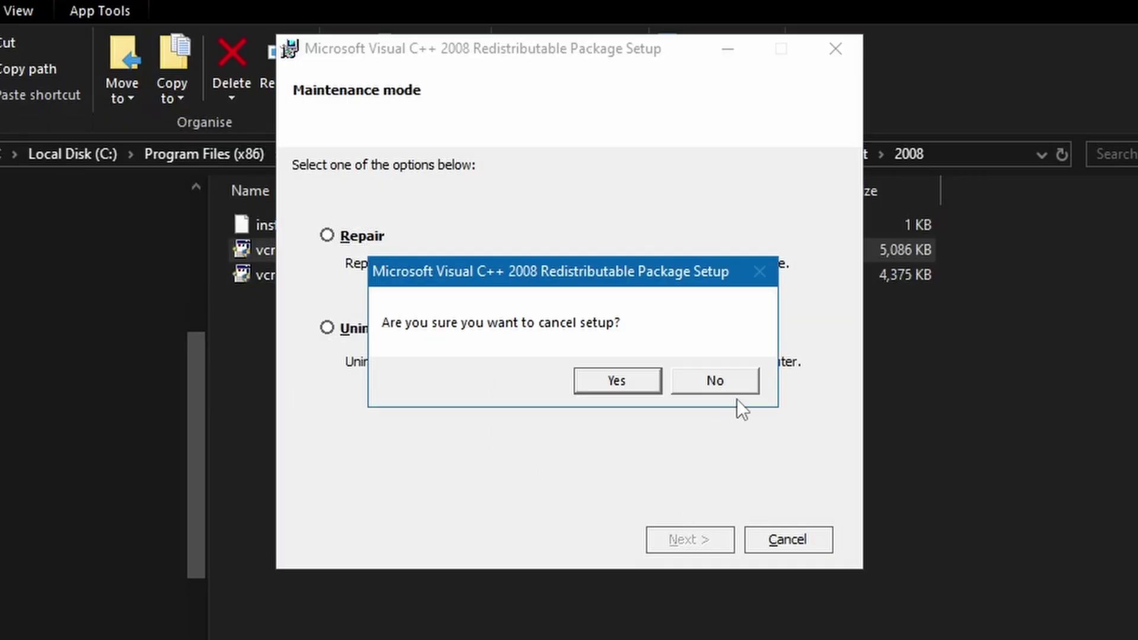
pyautogui.click(717, 381)
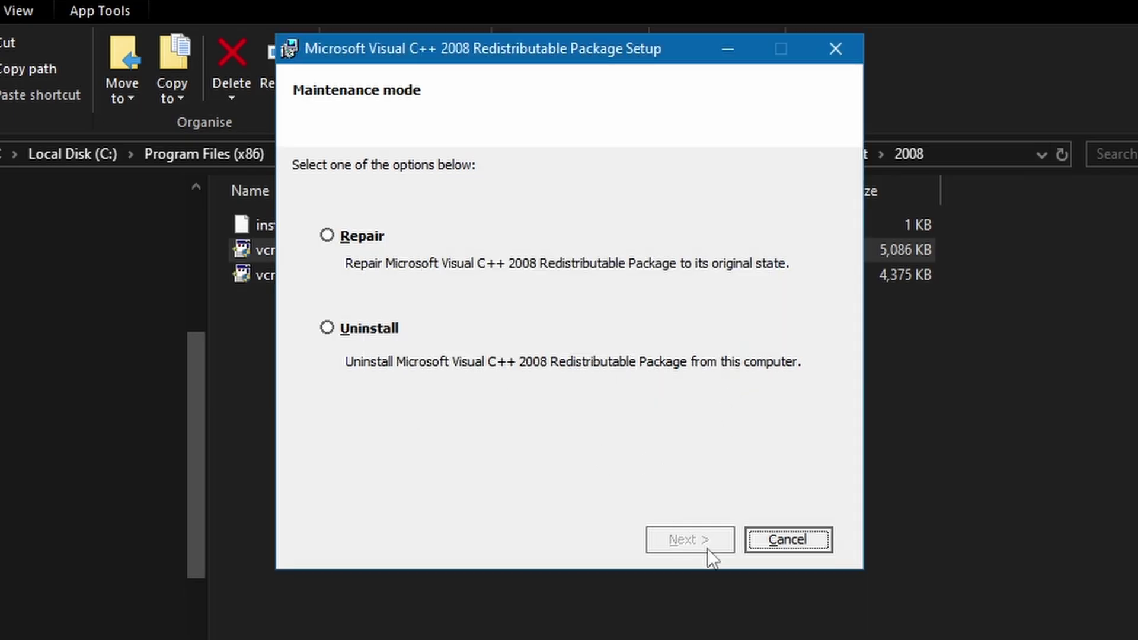
pyautogui.click(768, 541)
pyautogui.click(625, 381)
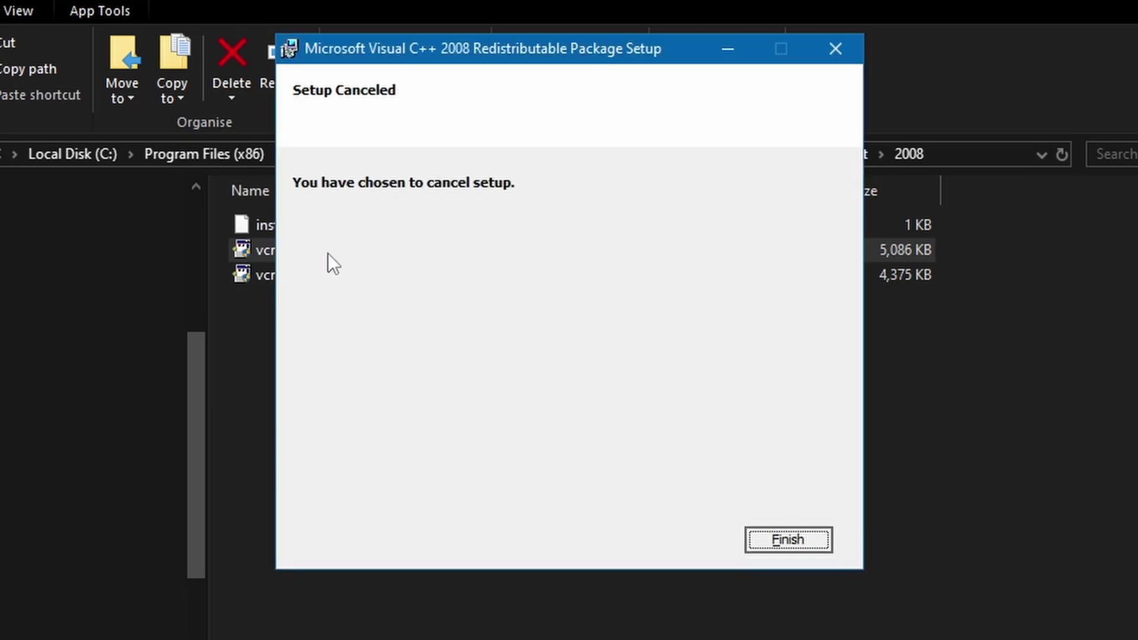
pyautogui.click(836, 48)
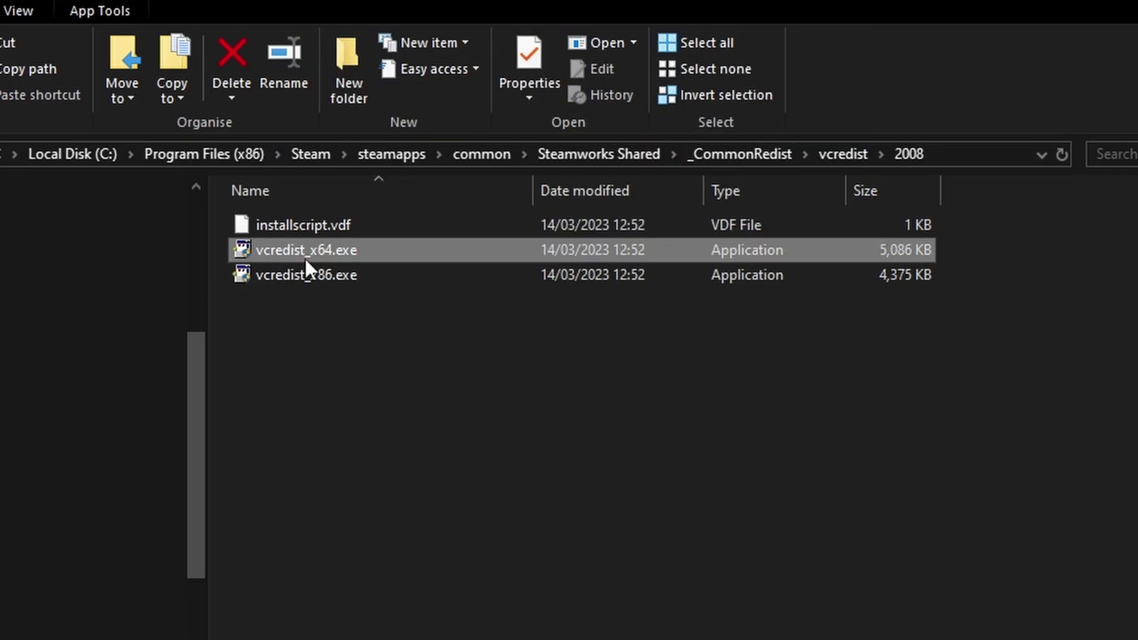